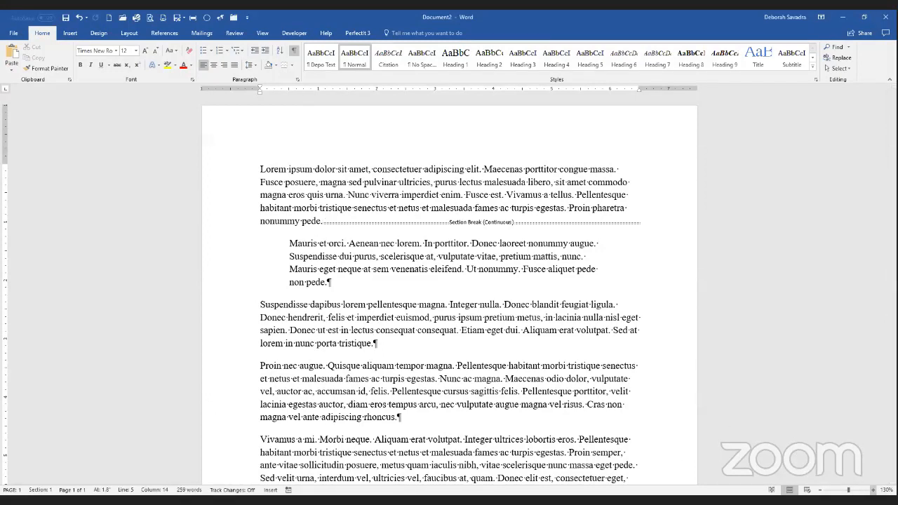
Replace the continuous section break after the first paragraph with an ordinary paragraph break, keeping the second paragraph's indentation.
{"action": "left_click", "coordinate": [874, 490]}
{"action": "left_click", "coordinate": [874, 490]}
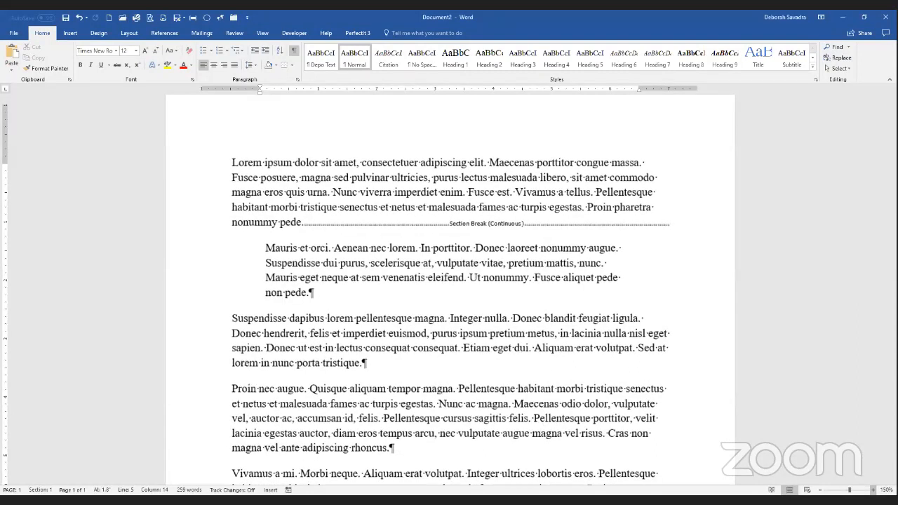
{"action": "left_click", "coordinate": [874, 490]}
{"action": "left_click", "coordinate": [873, 489]}
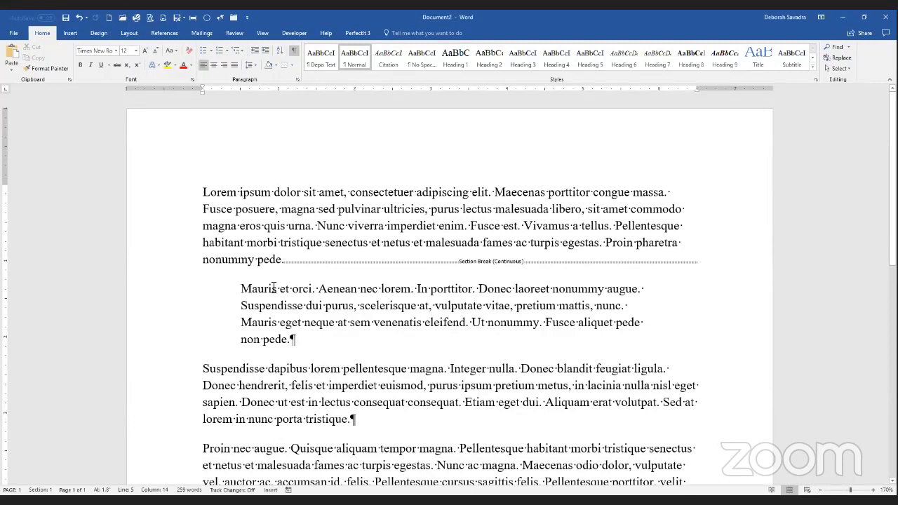
{"action": "key", "text": "Delete"}
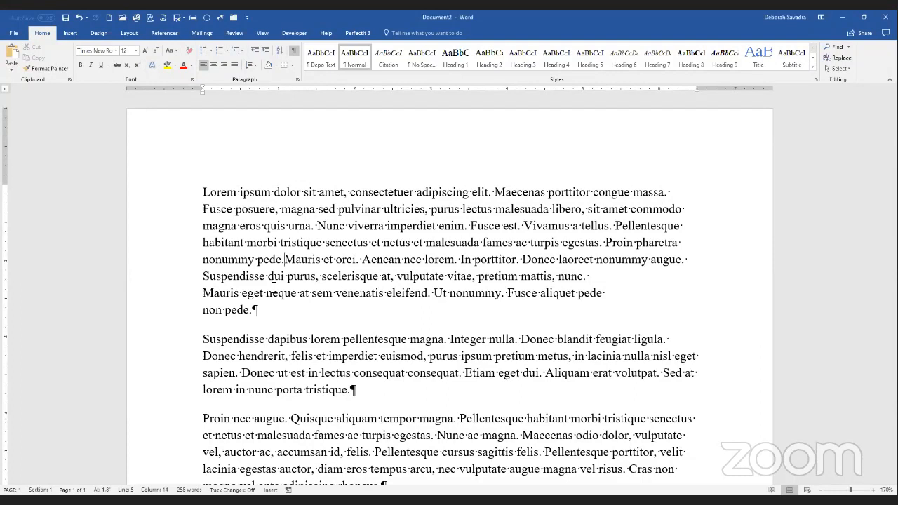
{"action": "key", "text": "ctrl+z"}
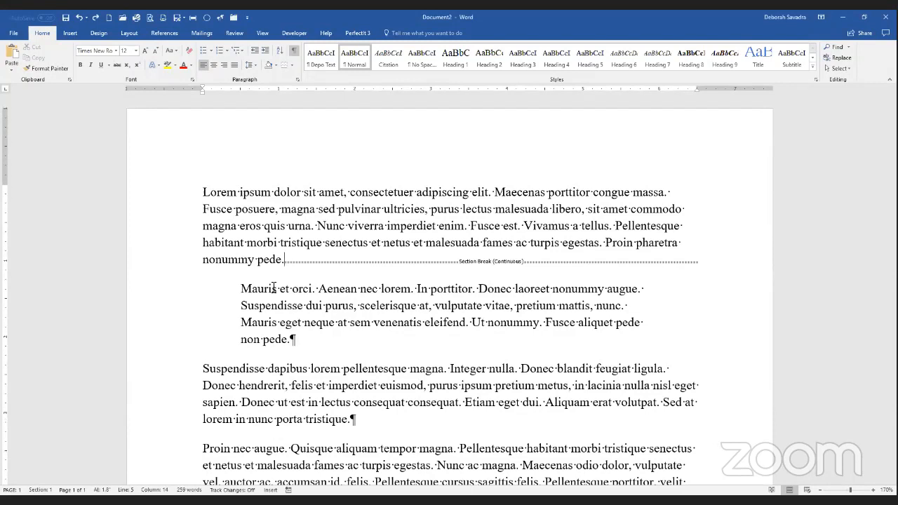
{"action": "key", "text": "Return"}
{"action": "key", "text": "Delete"}
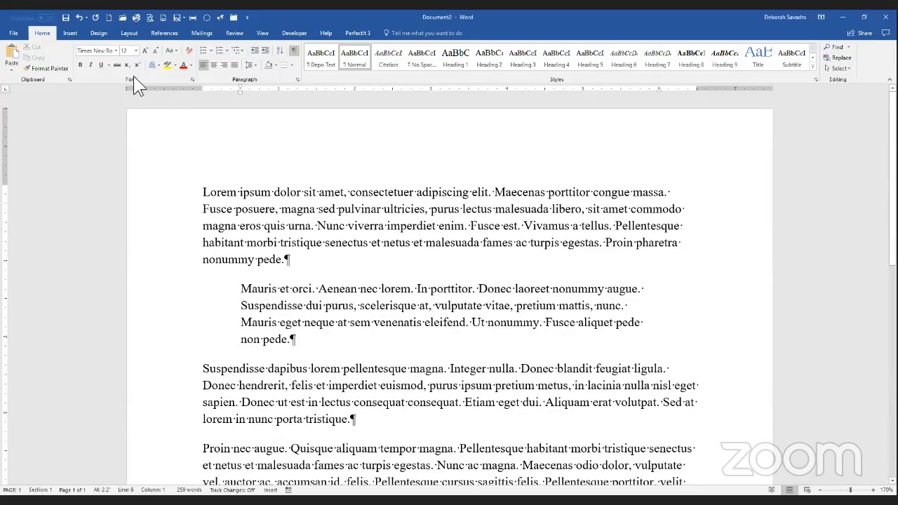
{"action": "left_click", "coordinate": [134, 33]}
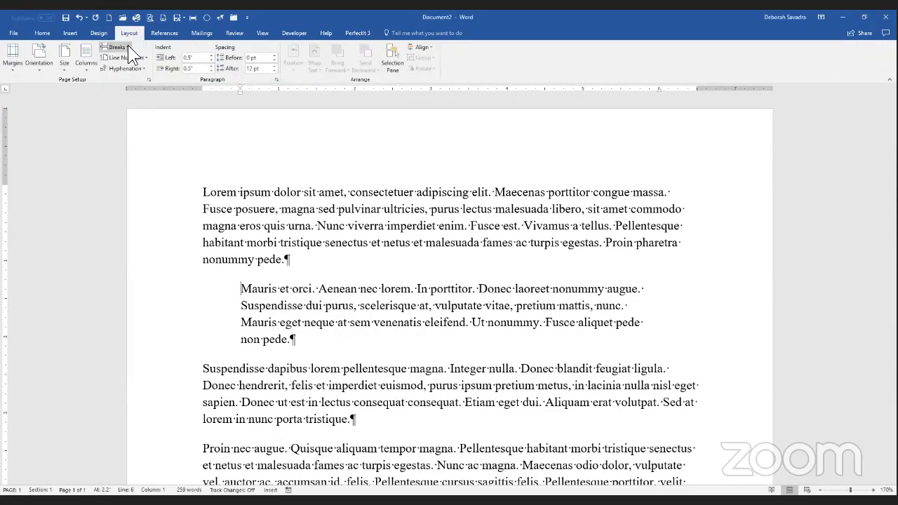
{"action": "left_click", "coordinate": [117, 47]}
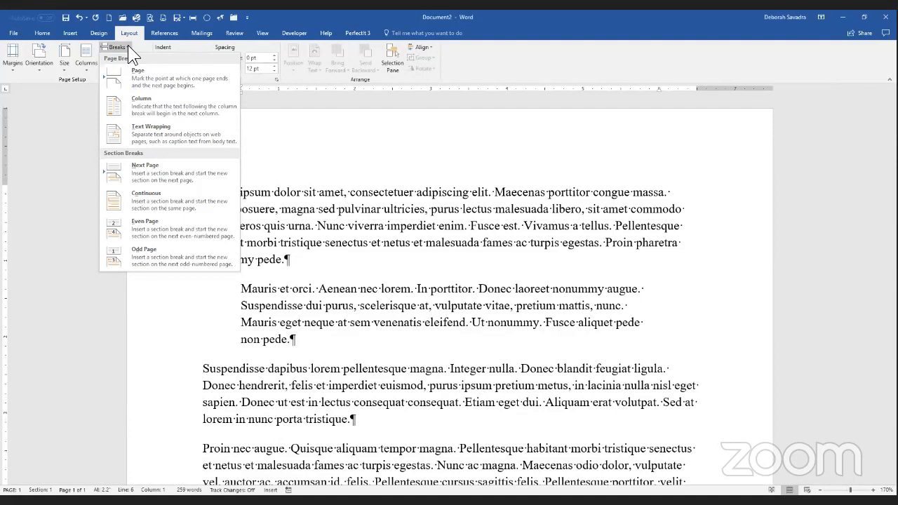
{"action": "left_click", "coordinate": [128, 45]}
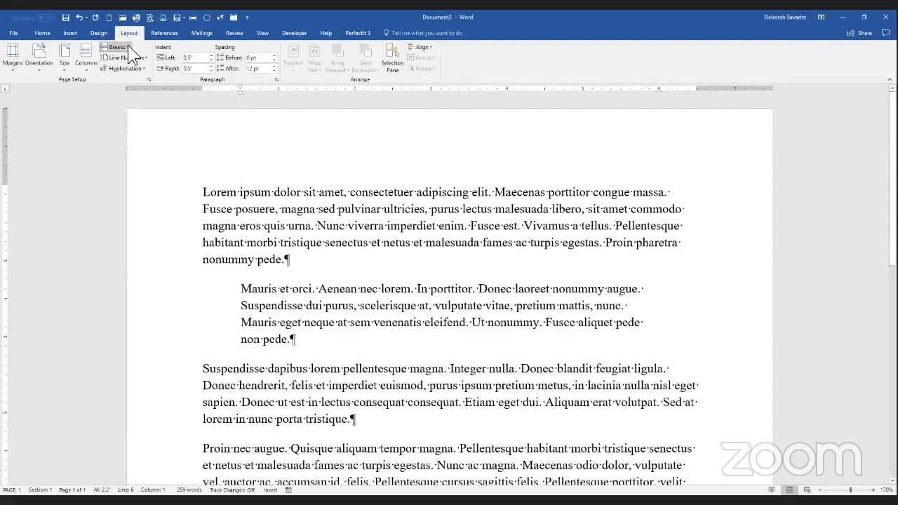
{"action": "left_click", "coordinate": [249, 225]}
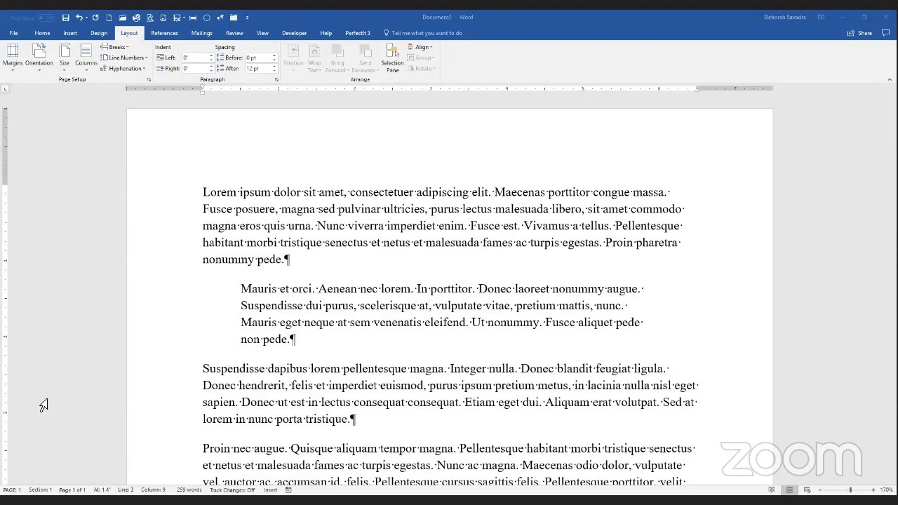
Switch to the Privilege-log-training-example workbook in Excel and wrap the text in the privilege_category column.
{"action": "key", "text": "alt+Tab"}
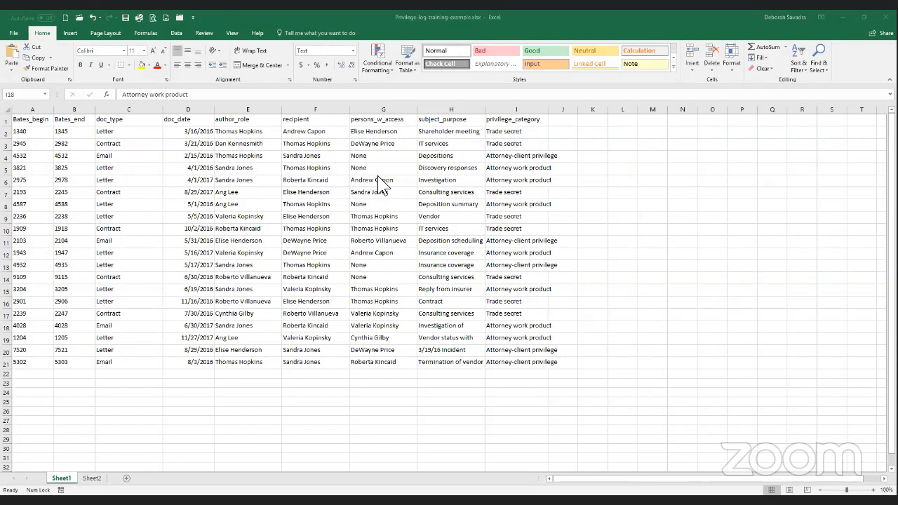
{"action": "left_click", "coordinate": [508, 110]}
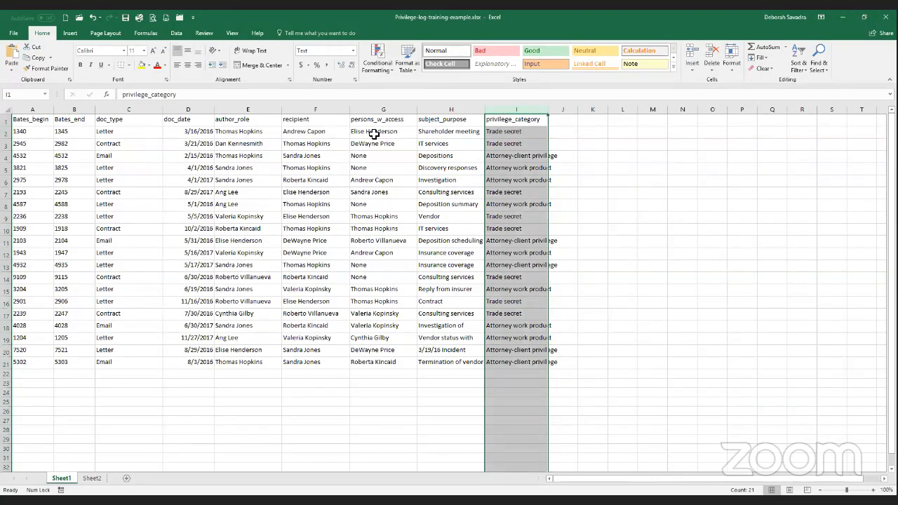
{"action": "left_click", "coordinate": [262, 52]}
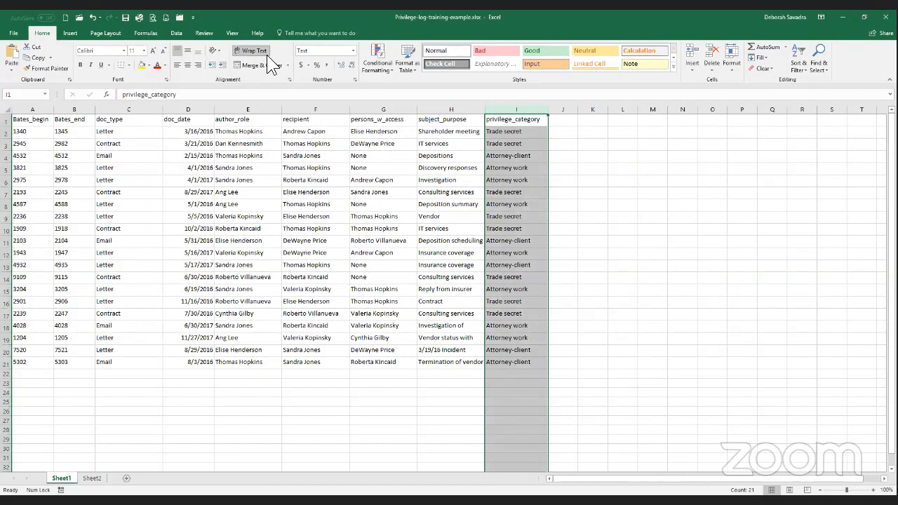
{"action": "left_click", "coordinate": [516, 157]}
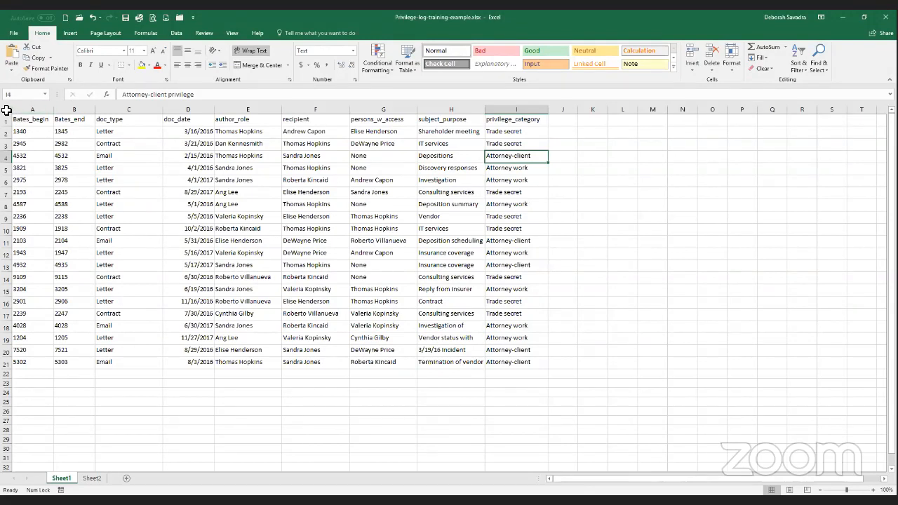
AutoFit the height of all rows in the sheet so the wrapped privilege_category entries show in full.
{"action": "left_click", "coordinate": [6, 110]}
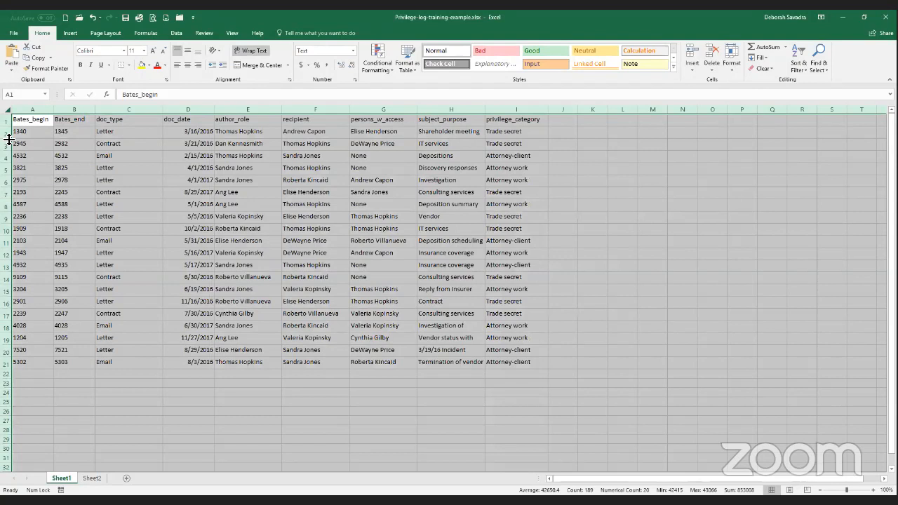
{"action": "double_click", "coordinate": [10, 138]}
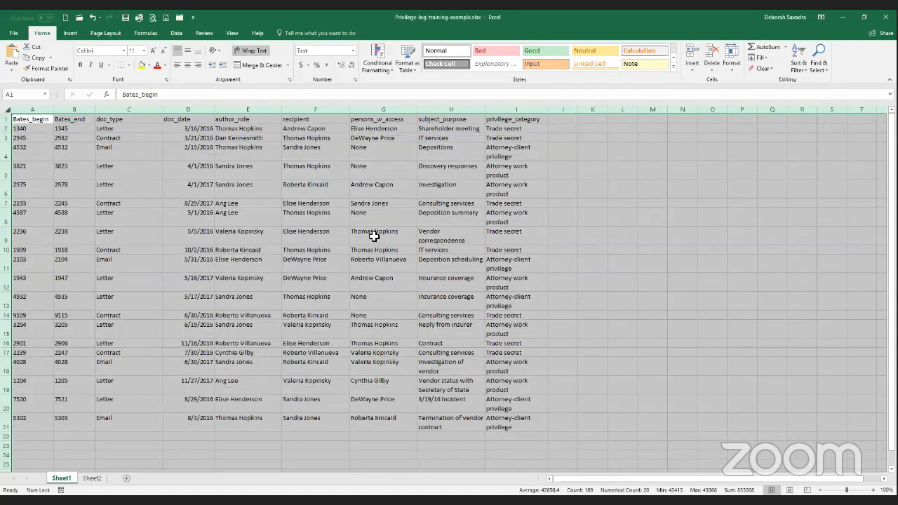
{"action": "left_click", "coordinate": [508, 152]}
{"action": "left_click", "coordinate": [504, 175]}
{"action": "left_click", "coordinate": [493, 190]}
{"action": "left_click", "coordinate": [502, 204]}
{"action": "left_click", "coordinate": [502, 215]}
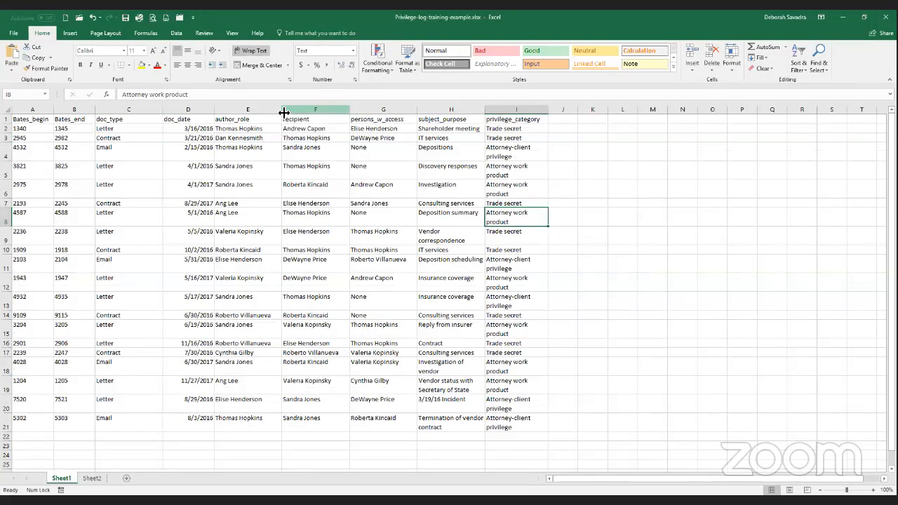
Narrow the author_role column and AutoFit the width of all columns in the sheet.
{"action": "left_click_drag", "start_coordinate": [282, 111], "coordinate": [254, 110]}
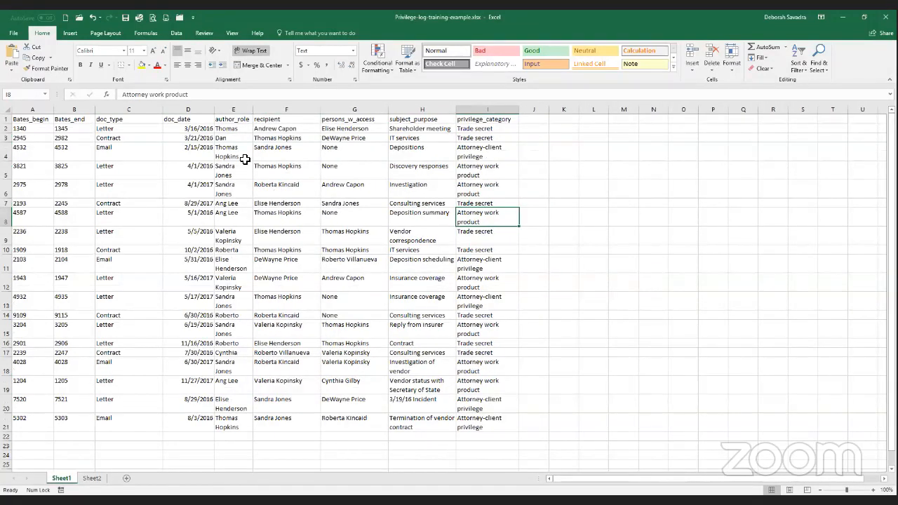
{"action": "left_click", "coordinate": [222, 130]}
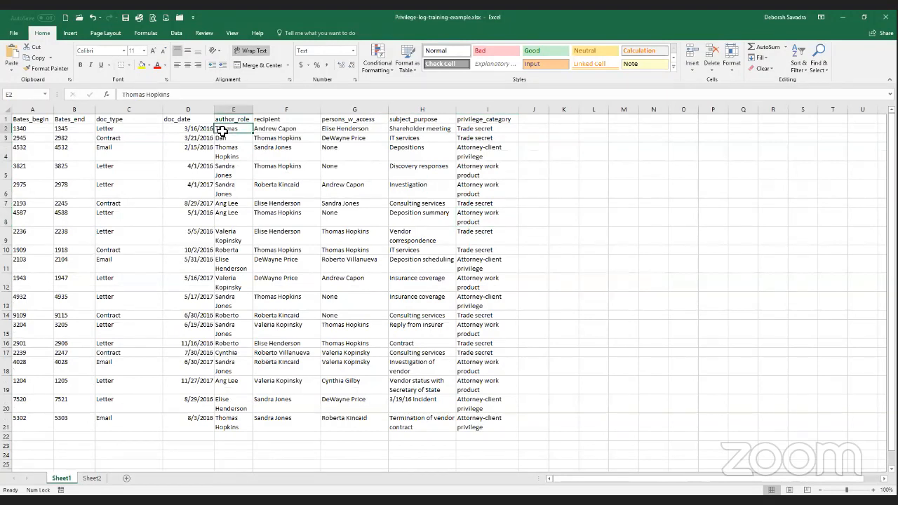
{"action": "left_click", "coordinate": [6, 108]}
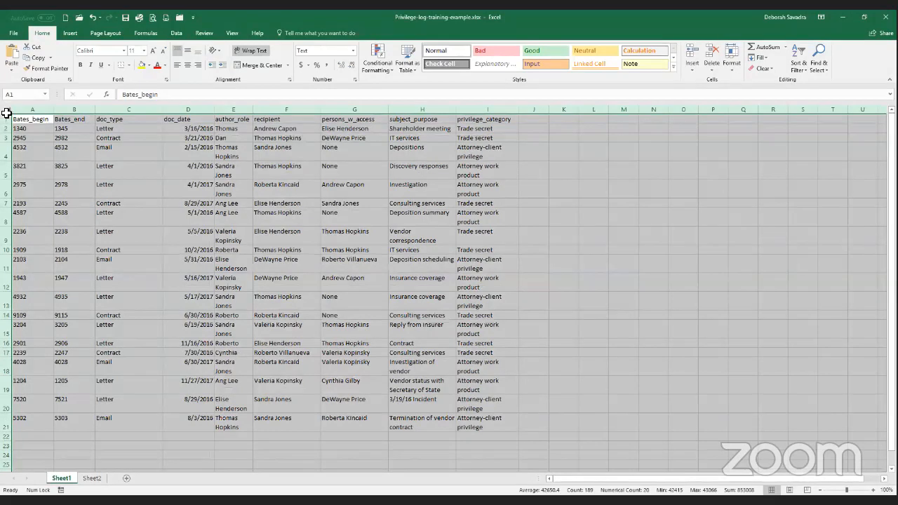
{"action": "double_click", "coordinate": [253, 109]}
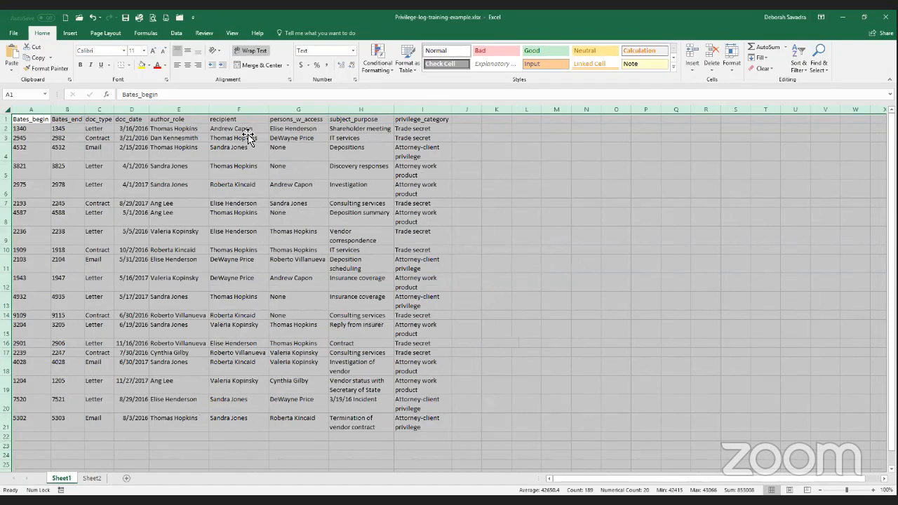
{"action": "left_click", "coordinate": [246, 132]}
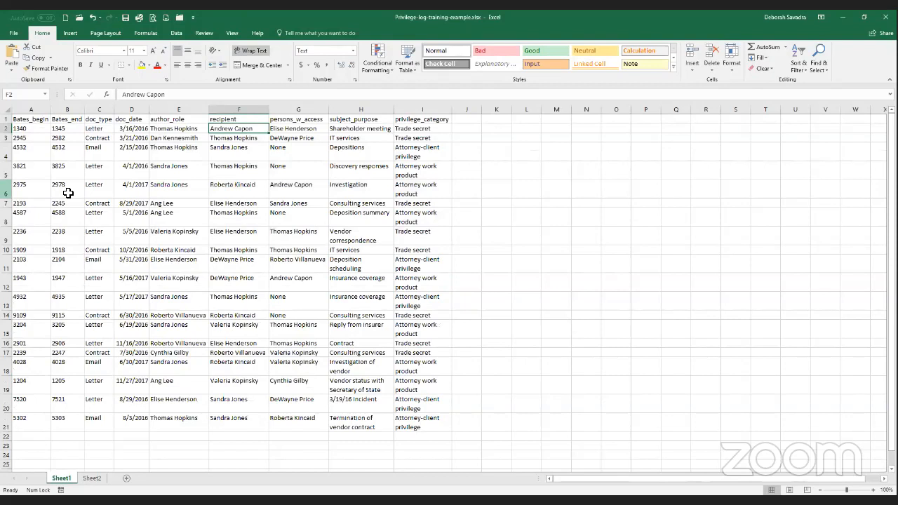
Switch to the Sample Large Spreadsheet - Training Version workbook and look over its data down to the last category and across to the last column.
{"action": "key", "text": "alt+Tab"}
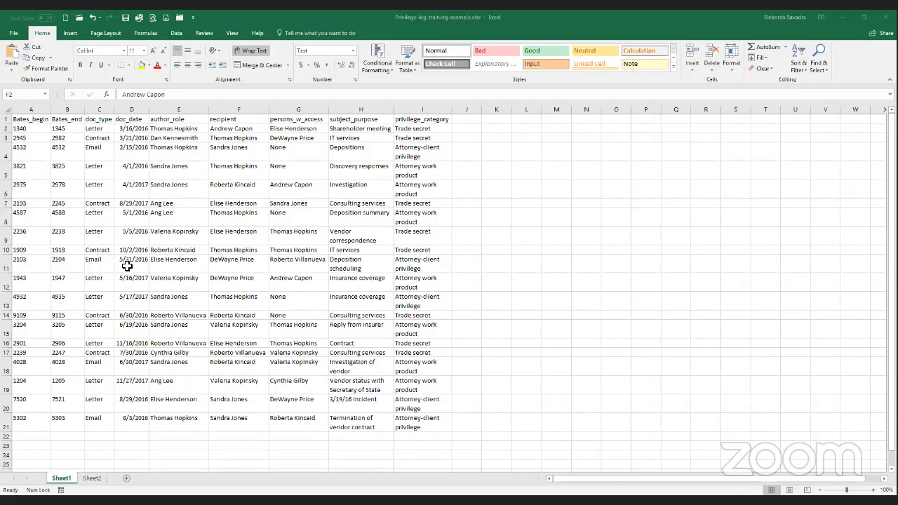
{"action": "key", "text": "alt+Tab"}
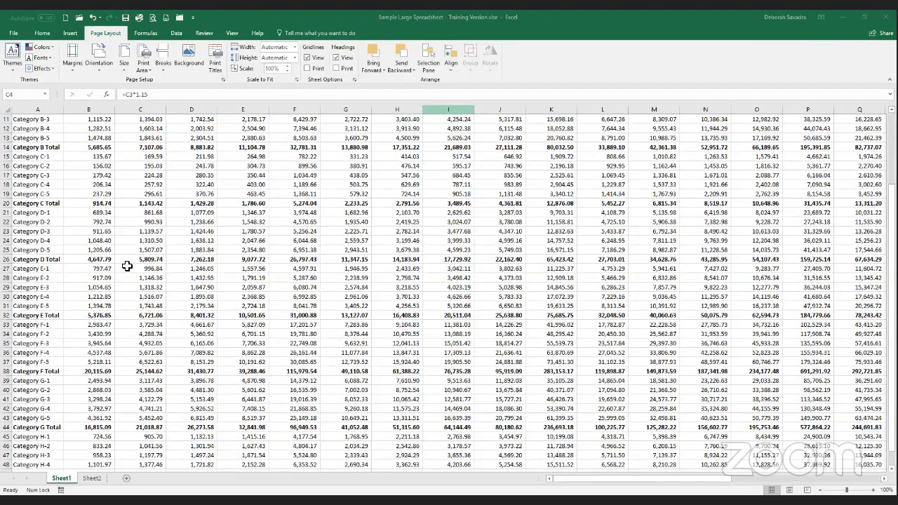
{"action": "scroll", "coordinate": [128, 266], "scroll_direction": "up", "scroll_amount": 3}
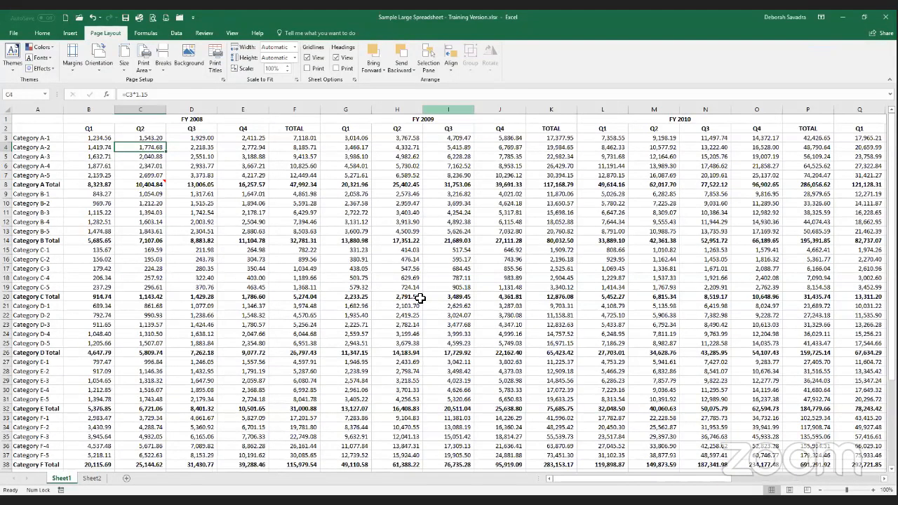
{"action": "scroll", "coordinate": [419, 298], "scroll_direction": "down", "scroll_amount": 4}
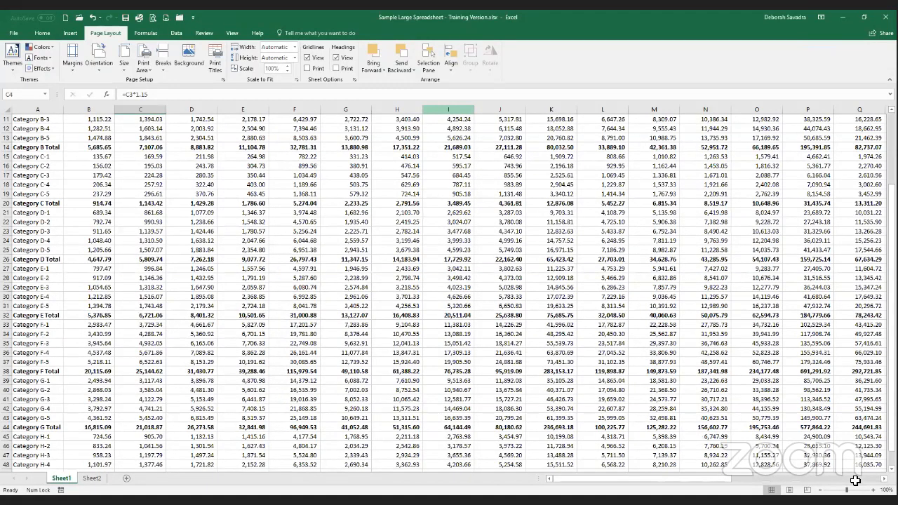
{"action": "scroll", "coordinate": [856, 481], "scroll_direction": "down", "scroll_amount": 3}
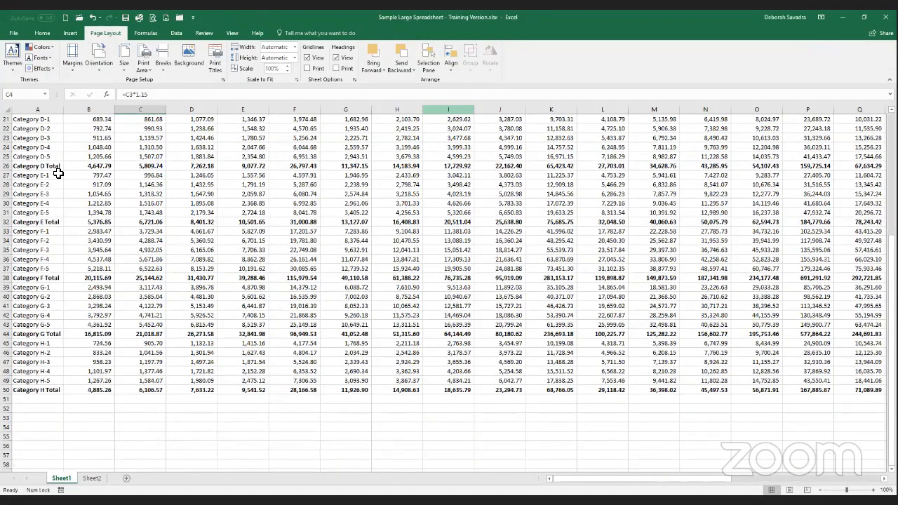
{"action": "scroll", "coordinate": [71, 297], "scroll_direction": "right", "scroll_amount": 5}
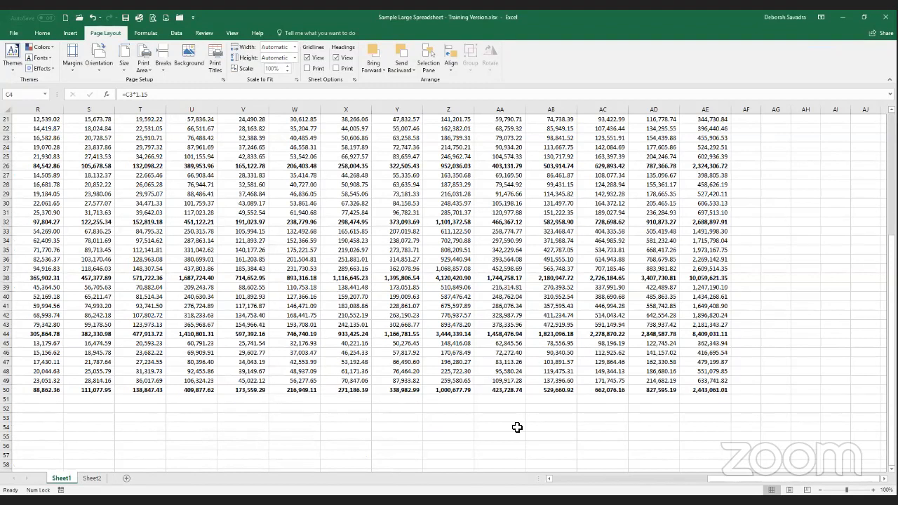
{"action": "key", "text": "ctrl+Home"}
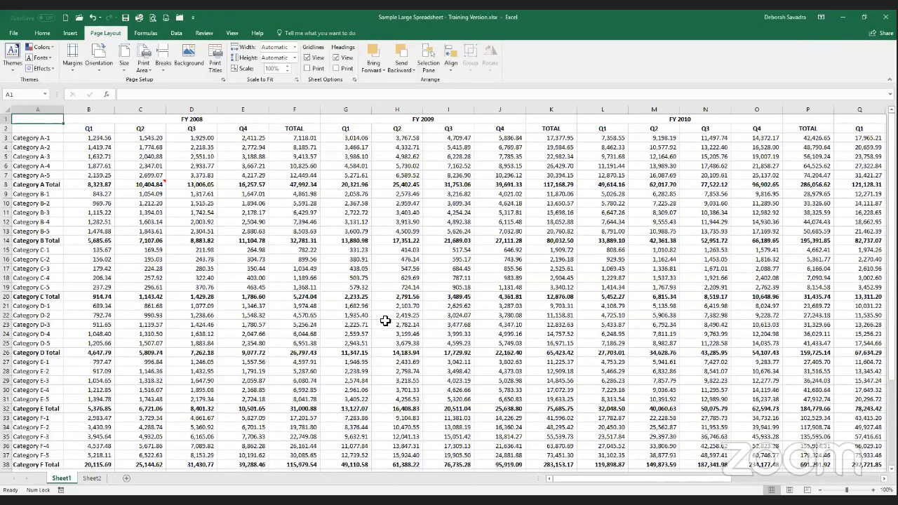
Freeze panes at cell B3 so the two heading rows and the category column stay in view.
{"action": "left_click", "coordinate": [86, 138]}
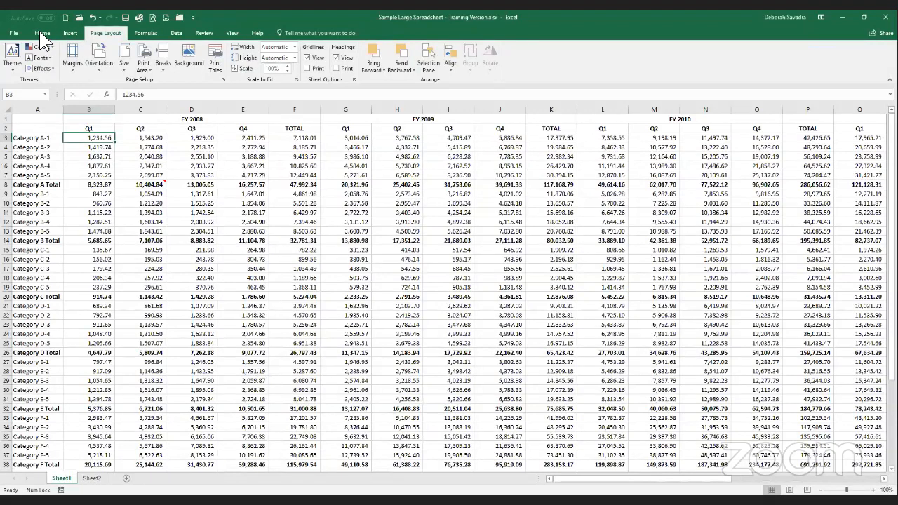
{"action": "left_click", "coordinate": [232, 34]}
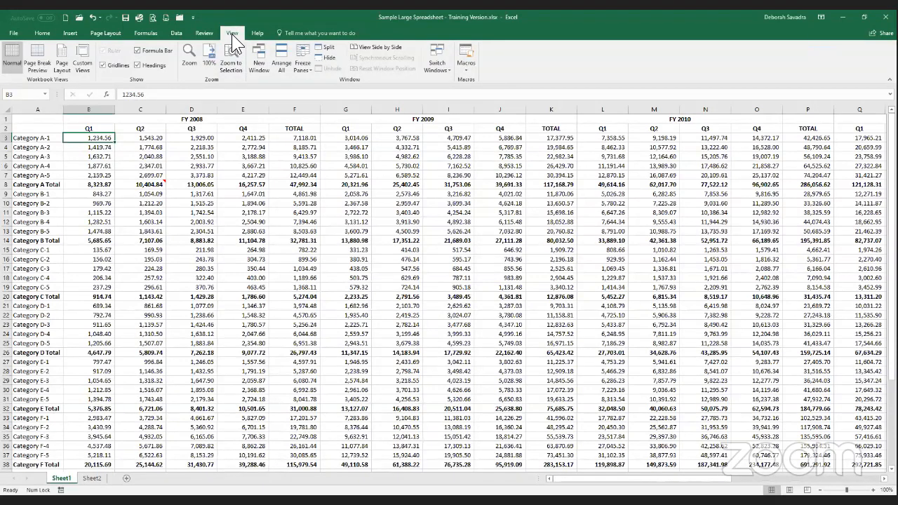
{"action": "left_click", "coordinate": [305, 72]}
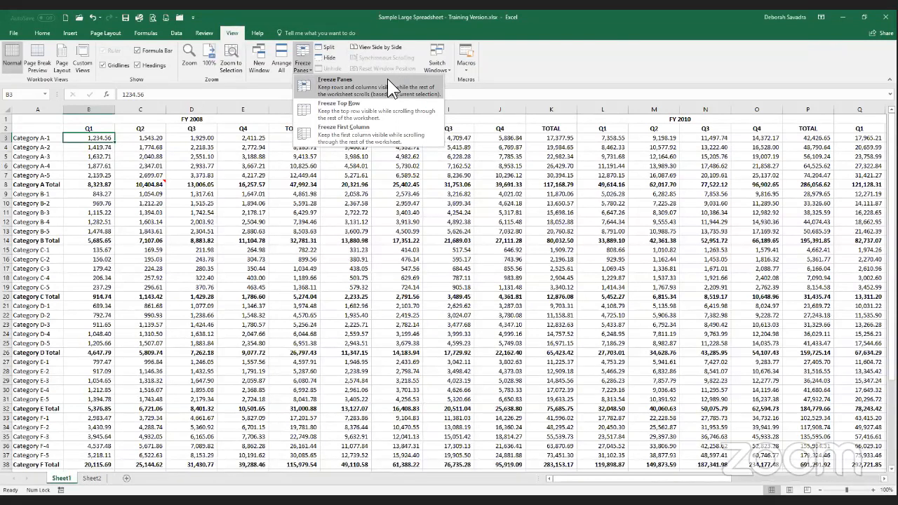
{"action": "left_click", "coordinate": [388, 80]}
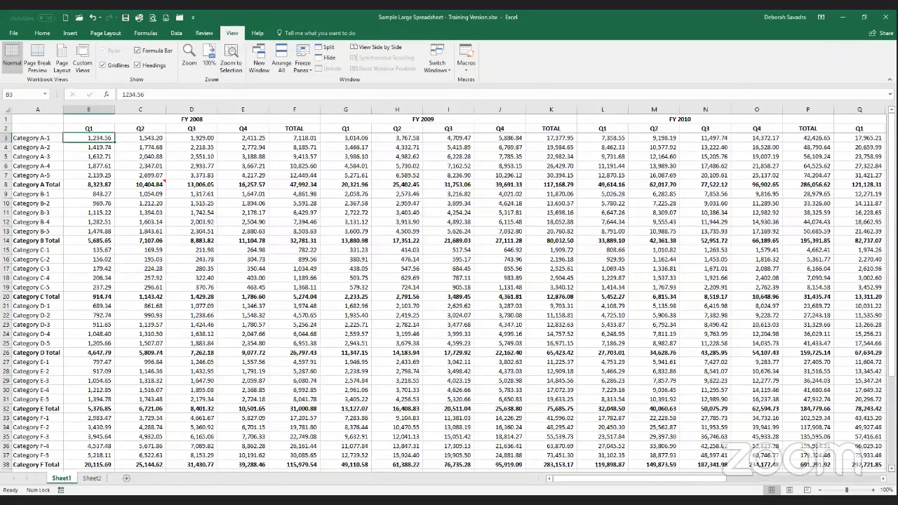
{"action": "scroll", "coordinate": [449, 302], "scroll_direction": "down", "scroll_amount": 1}
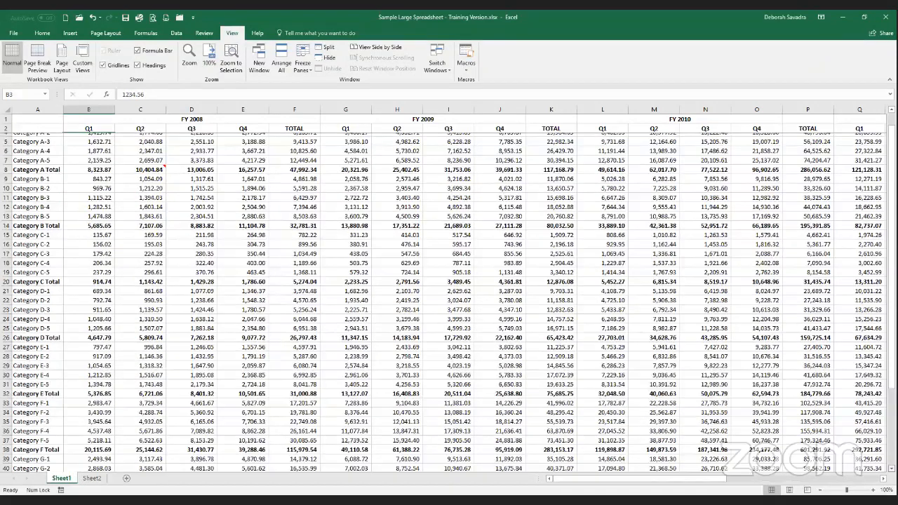
{"action": "scroll", "coordinate": [449, 302], "scroll_direction": "down", "scroll_amount": 2}
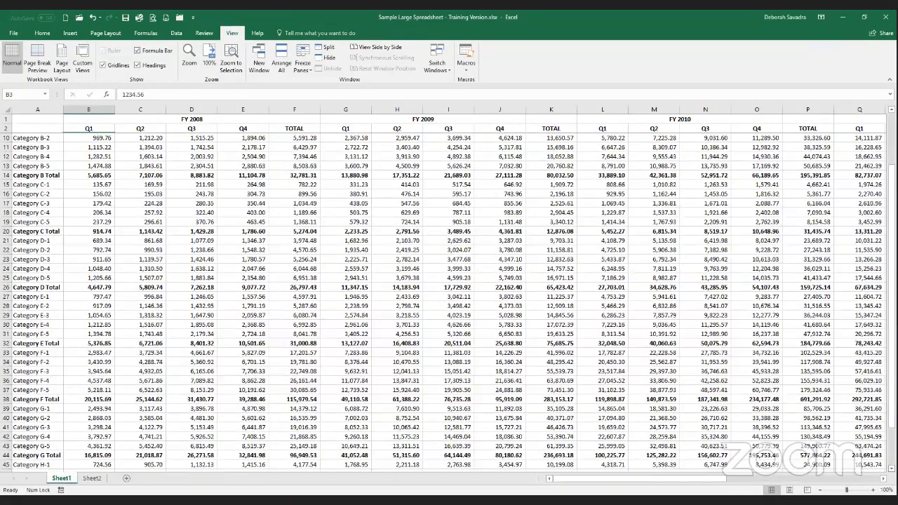
{"action": "scroll", "coordinate": [476, 294], "scroll_direction": "right", "scroll_amount": 3}
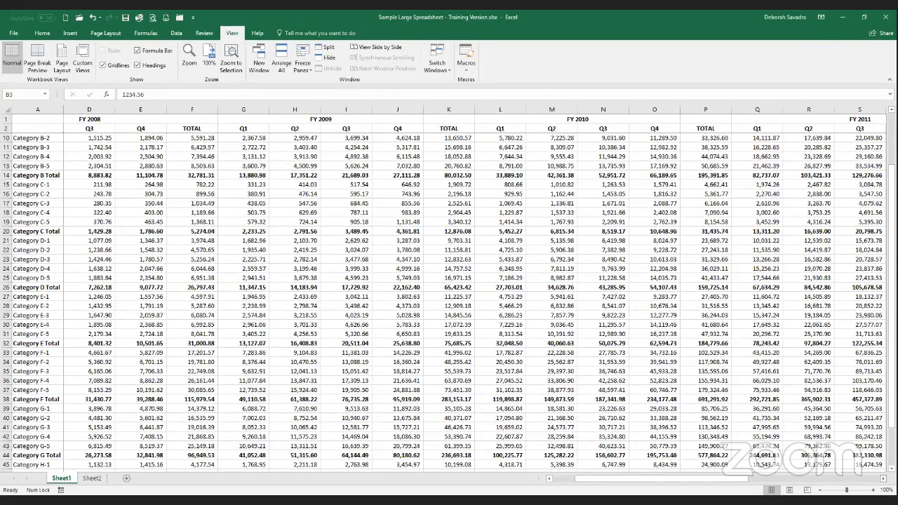
Examine how the frozen heading rows and category column behave across to the FY 2013 columns and back.
{"action": "scroll", "coordinate": [476, 294], "scroll_direction": "right", "scroll_amount": 3}
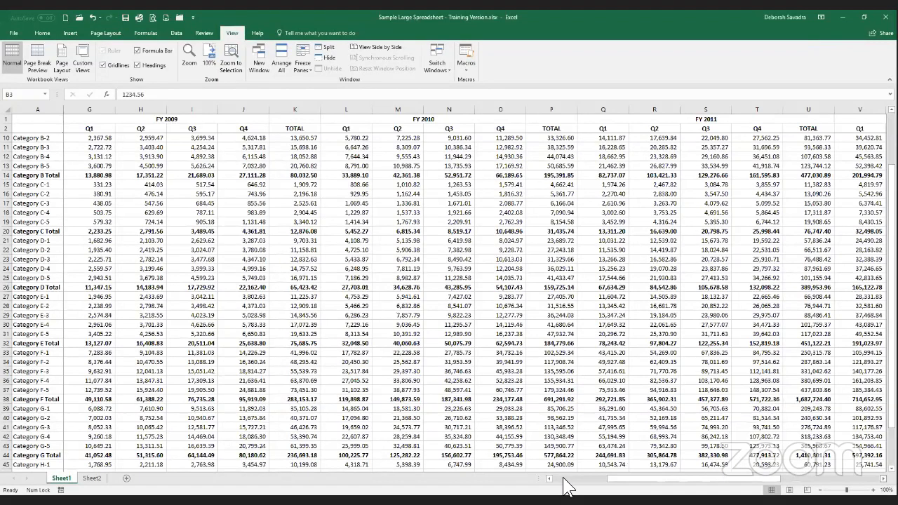
{"action": "scroll", "coordinate": [567, 486], "scroll_direction": "right", "scroll_amount": 5}
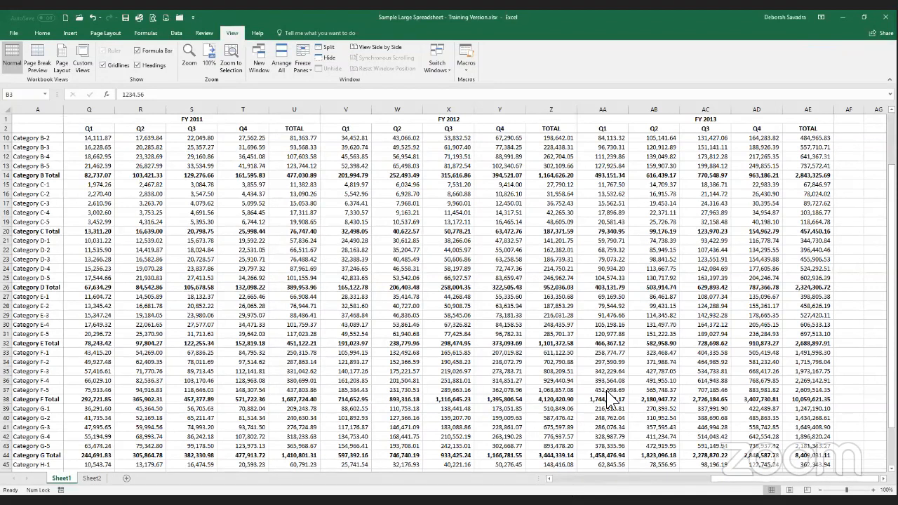
{"action": "scroll", "coordinate": [608, 392], "scroll_direction": "left", "scroll_amount": 7}
{"action": "scroll", "coordinate": [449, 302], "scroll_direction": "up", "scroll_amount": 3}
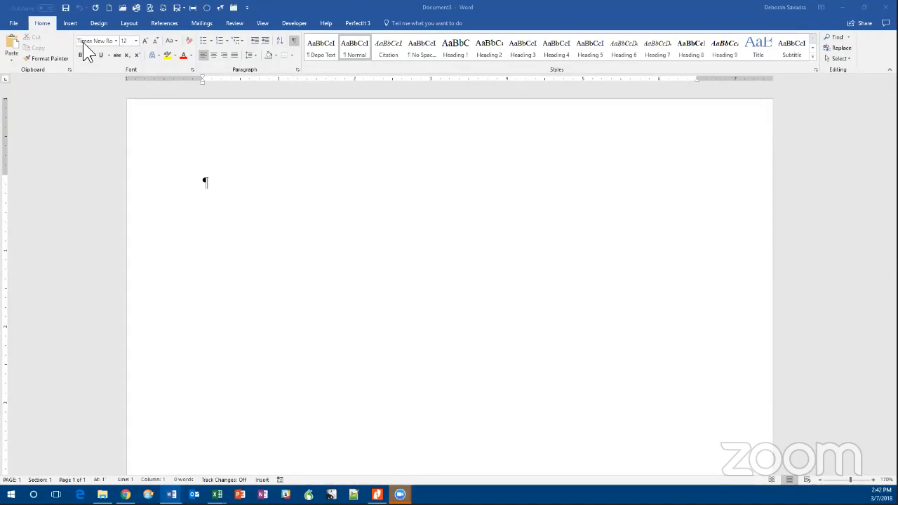
Insert an embedded Excel spreadsheet into the blank Word document and undo the insertion.
{"action": "left_click", "coordinate": [68, 24]}
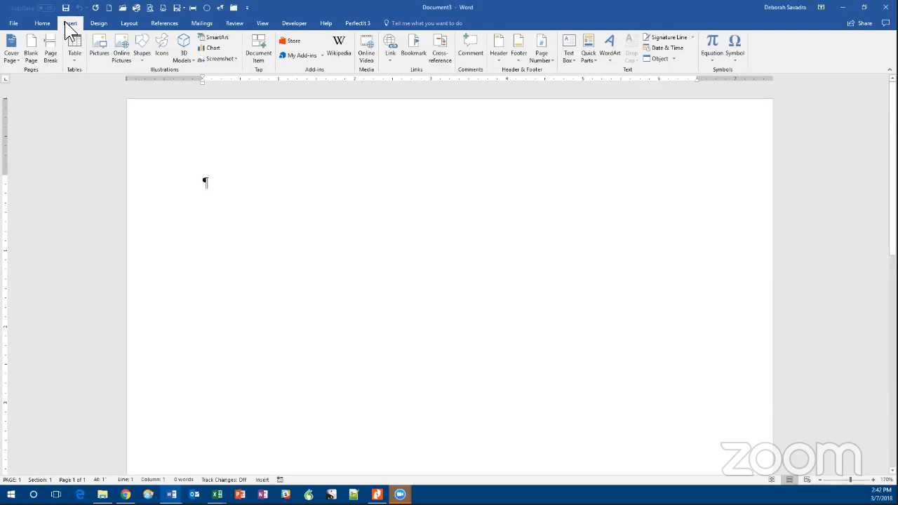
{"action": "left_click", "coordinate": [71, 61]}
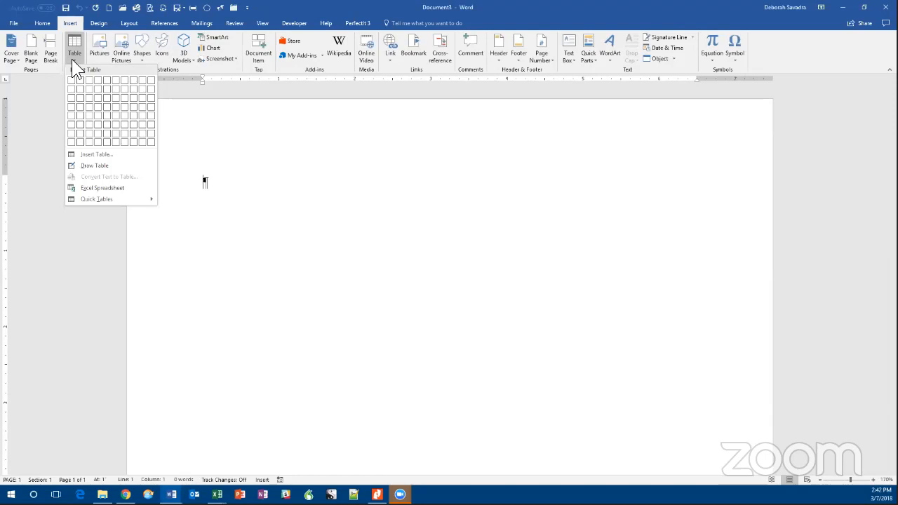
{"action": "left_click", "coordinate": [111, 188]}
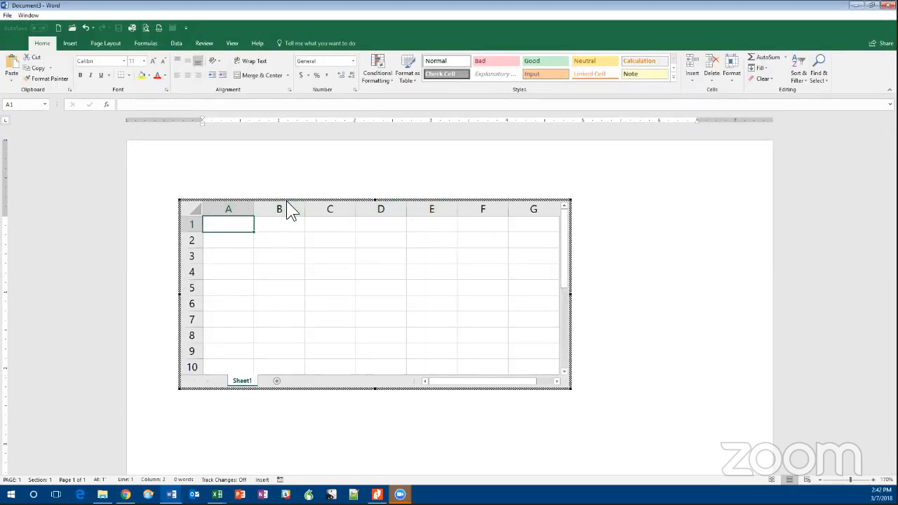
{"action": "key", "text": "Escape"}
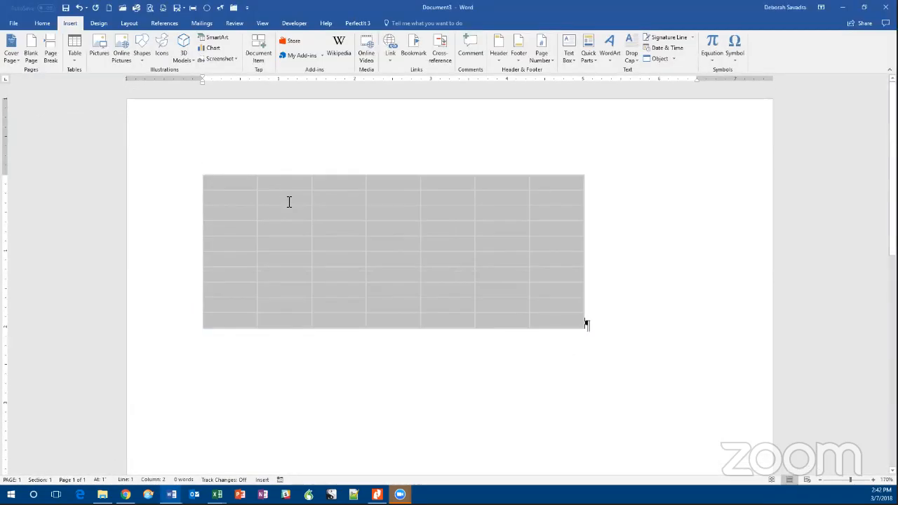
{"action": "key", "text": "ctrl+z"}
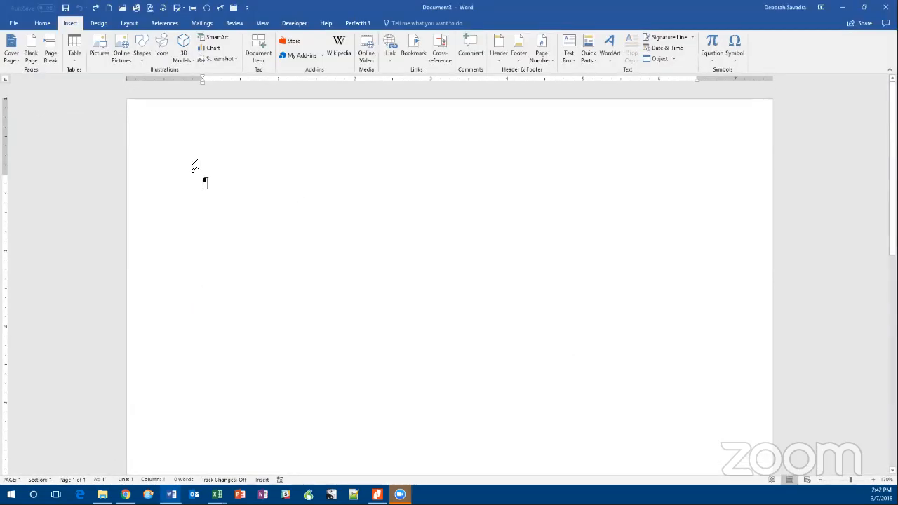
{"action": "left_click", "coordinate": [40, 23]}
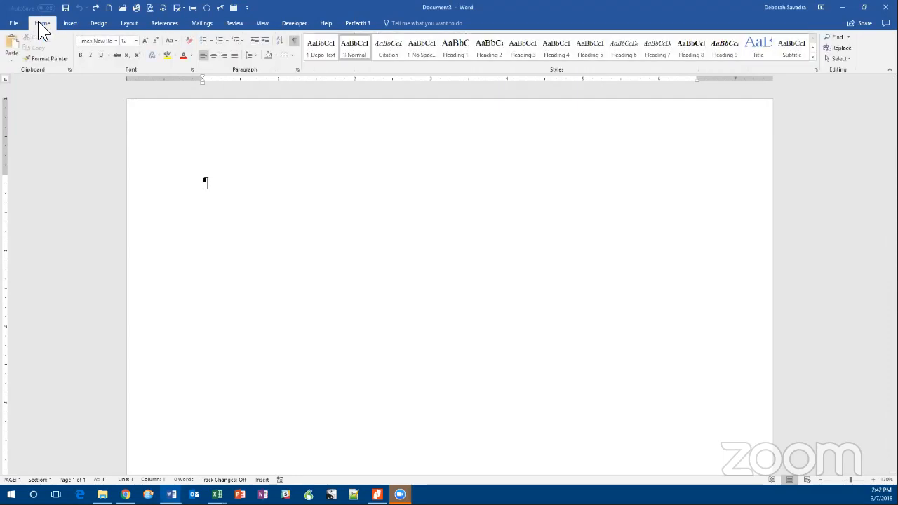
{"action": "left_click", "coordinate": [12, 59]}
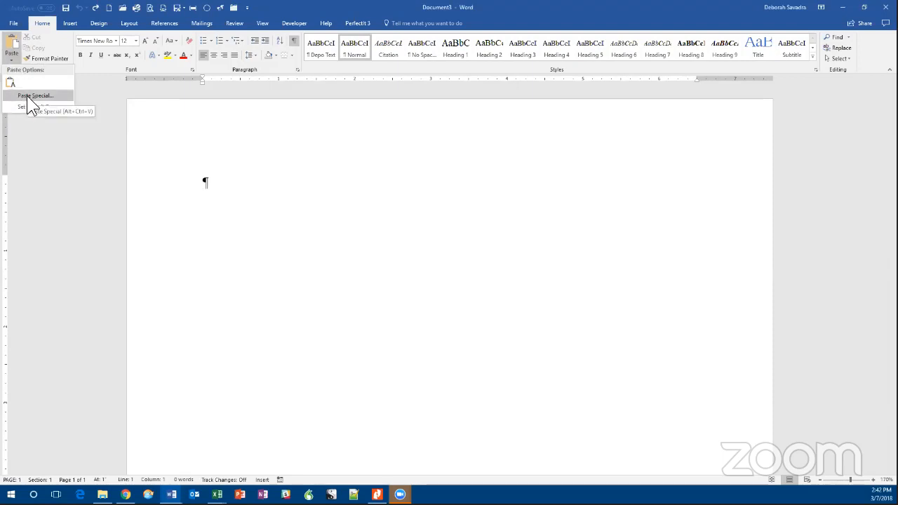
{"action": "left_click", "coordinate": [27, 95]}
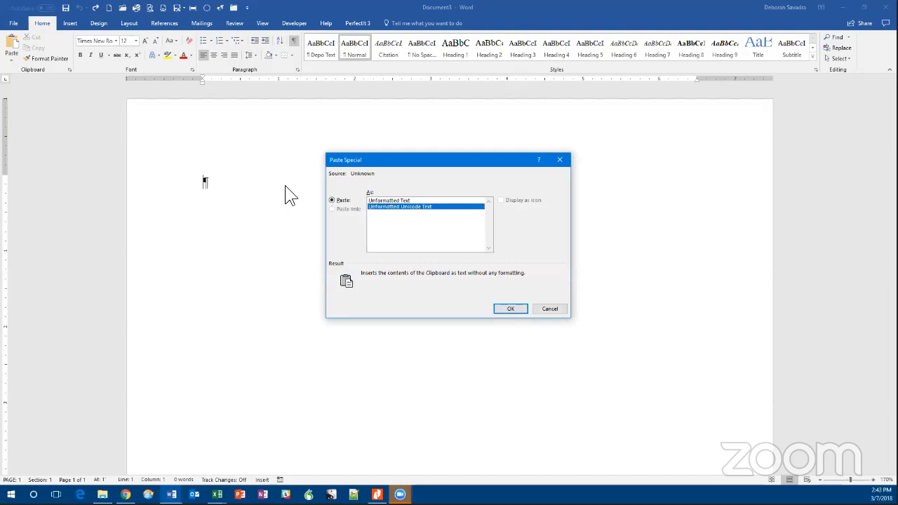
{"action": "left_click", "coordinate": [549, 309]}
Switch to the Privilege-log-training-example workbook in Excel and copy the whole log, cells A1 through I21.
{"action": "mouse_move", "coordinate": [217, 495]}
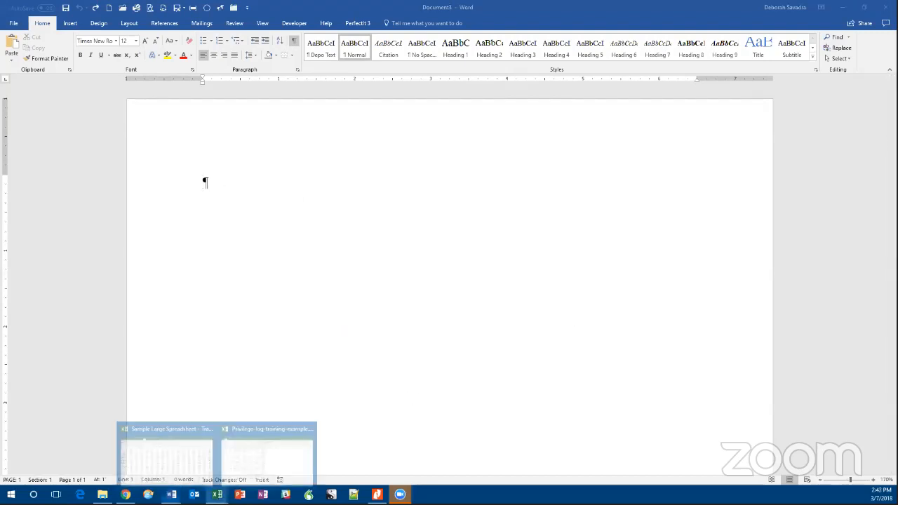
{"action": "left_click", "coordinate": [273, 476]}
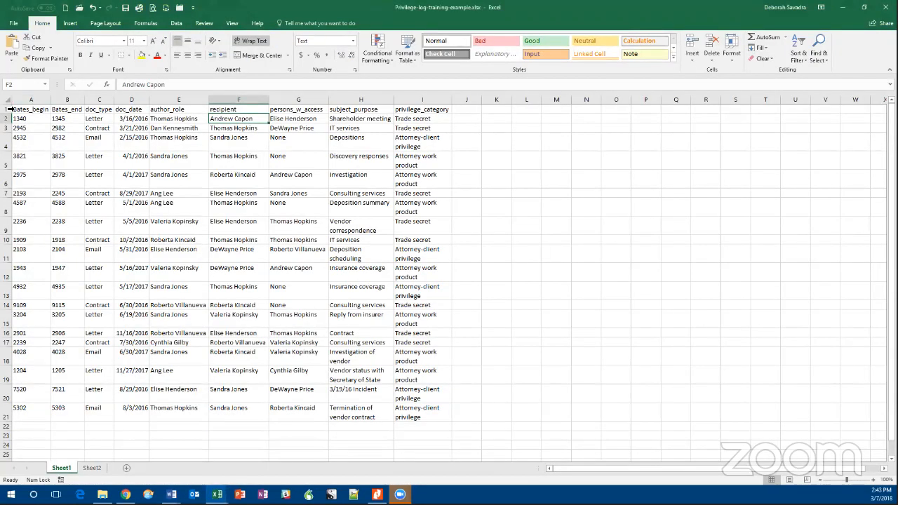
{"action": "left_click_drag", "start_coordinate": [21, 109], "coordinate": [417, 415]}
{"action": "key", "text": "ctrl+c"}
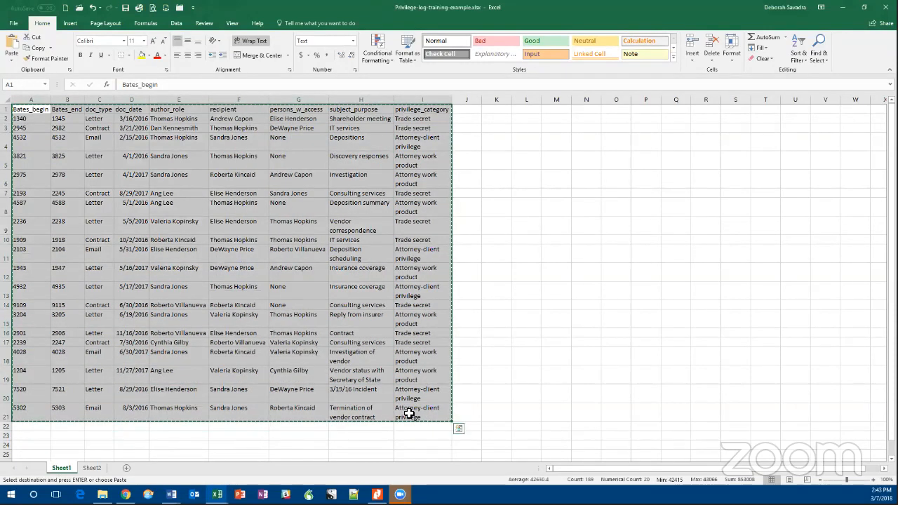
Switch back to the blank Word document and use Paste Special to insert the copied cells as a Microsoft Excel Worksheet Object.
{"action": "key", "text": "alt+Tab"}
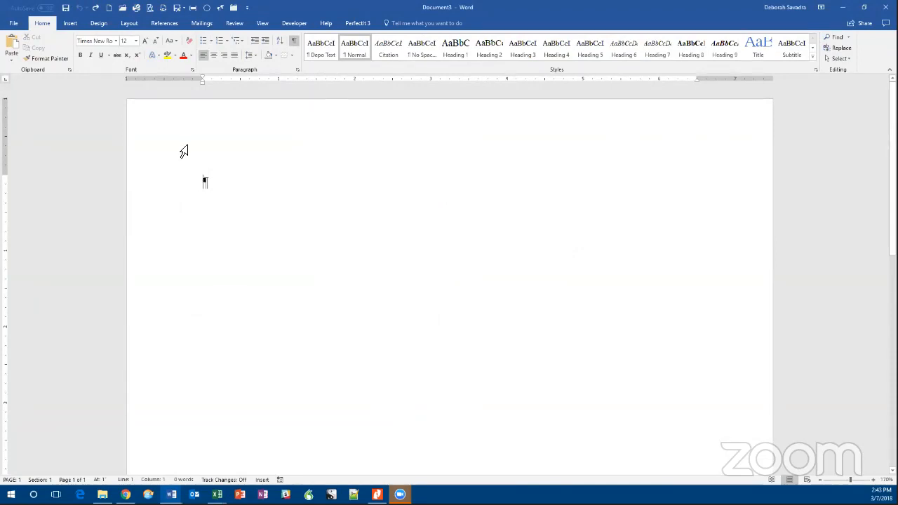
{"action": "left_click", "coordinate": [12, 61]}
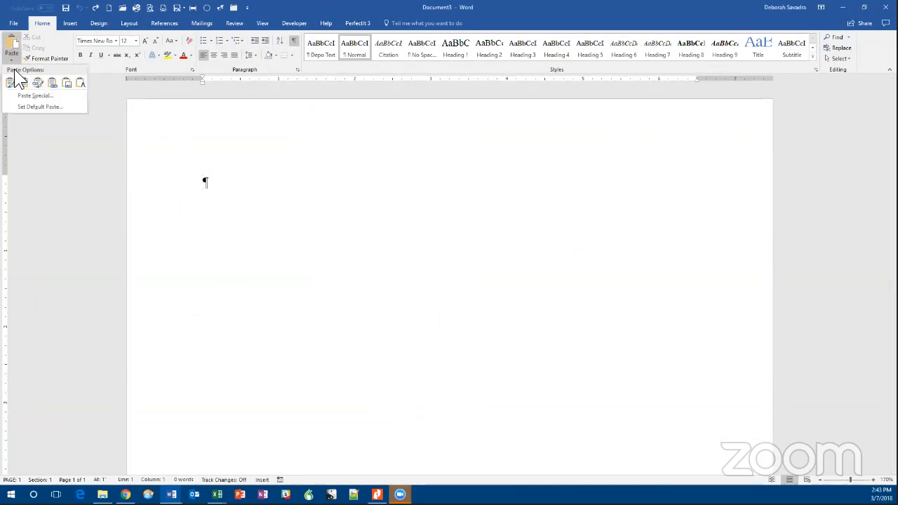
{"action": "left_click", "coordinate": [45, 95]}
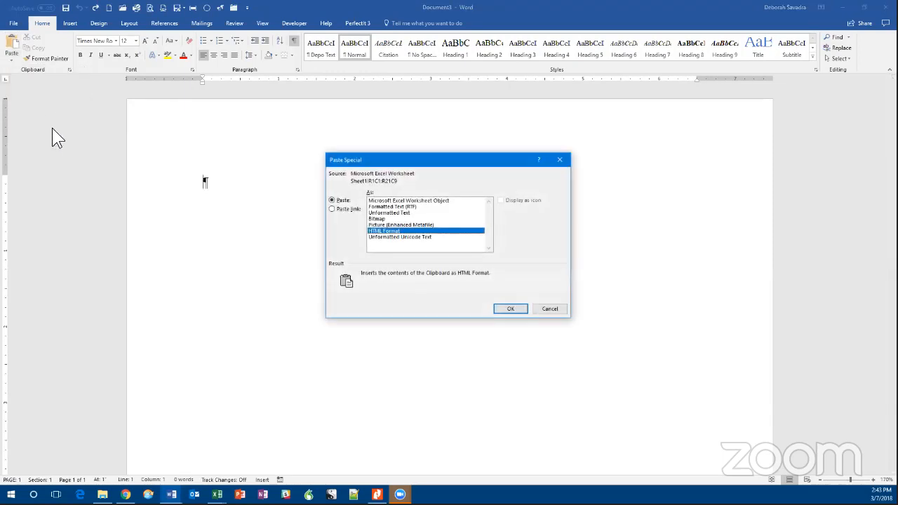
{"action": "left_click", "coordinate": [425, 201]}
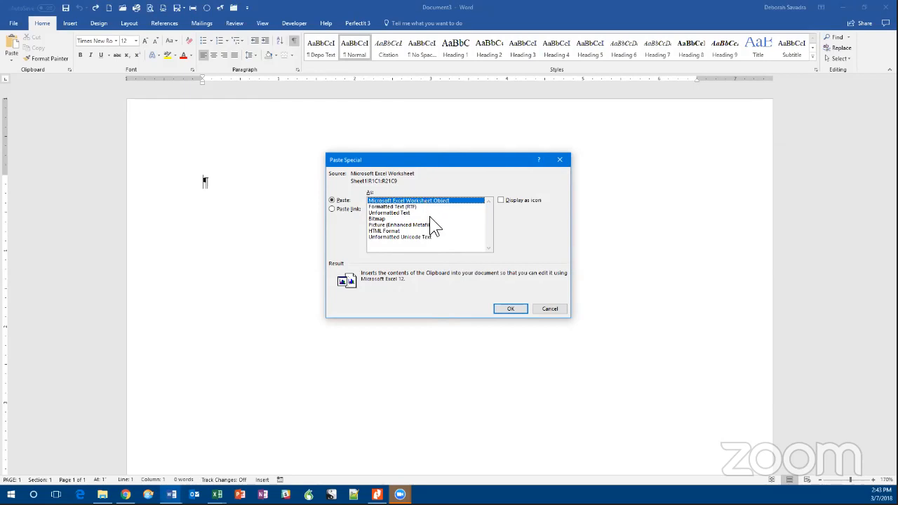
{"action": "left_click", "coordinate": [504, 308]}
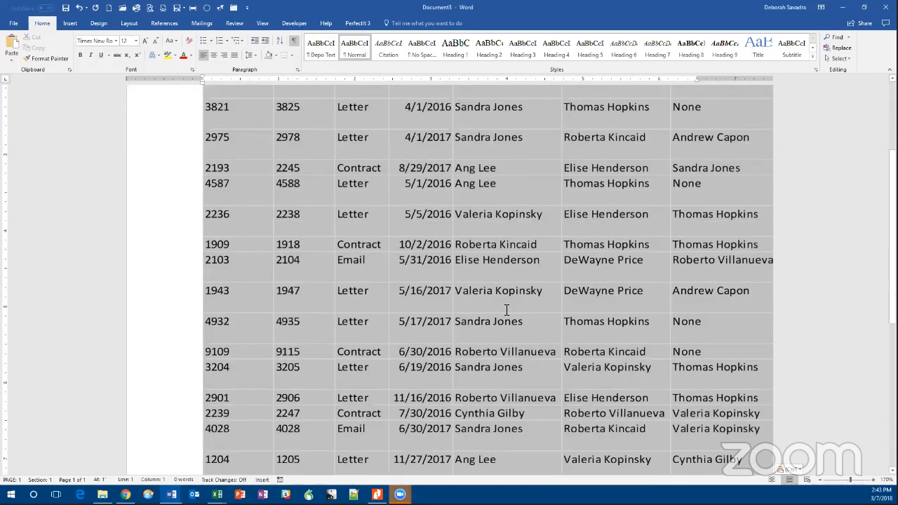
Set the page margins of the Word document to Narrow, 0.5" on every side.
{"action": "scroll", "coordinate": [507, 306], "scroll_direction": "up", "scroll_amount": 5}
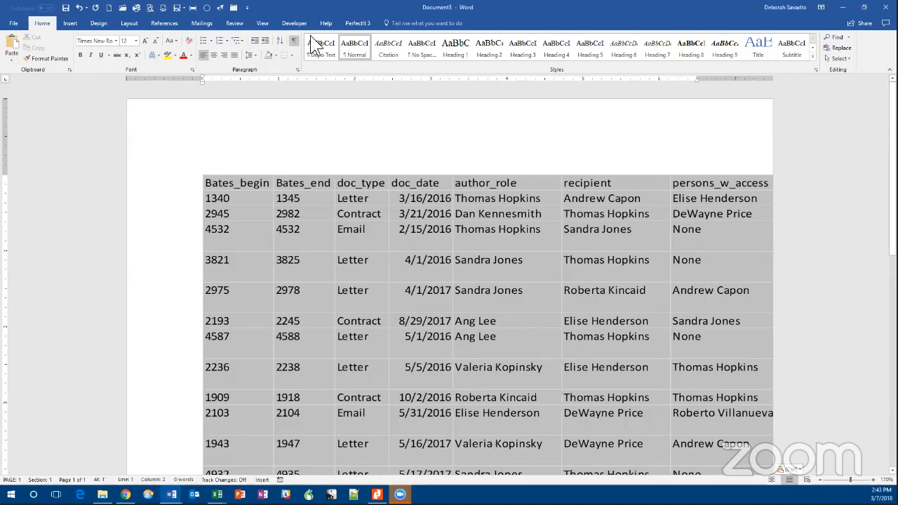
{"action": "left_click", "coordinate": [99, 27]}
{"action": "left_click", "coordinate": [130, 25]}
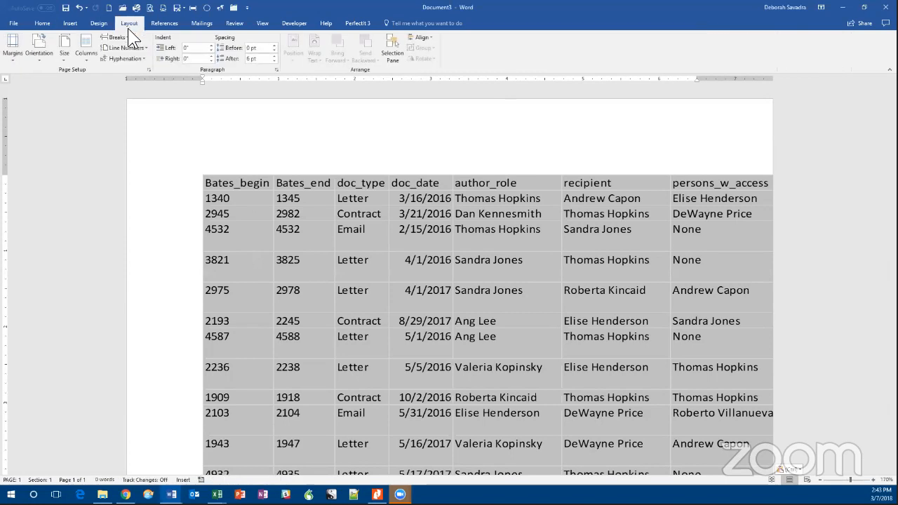
{"action": "left_click", "coordinate": [12, 56]}
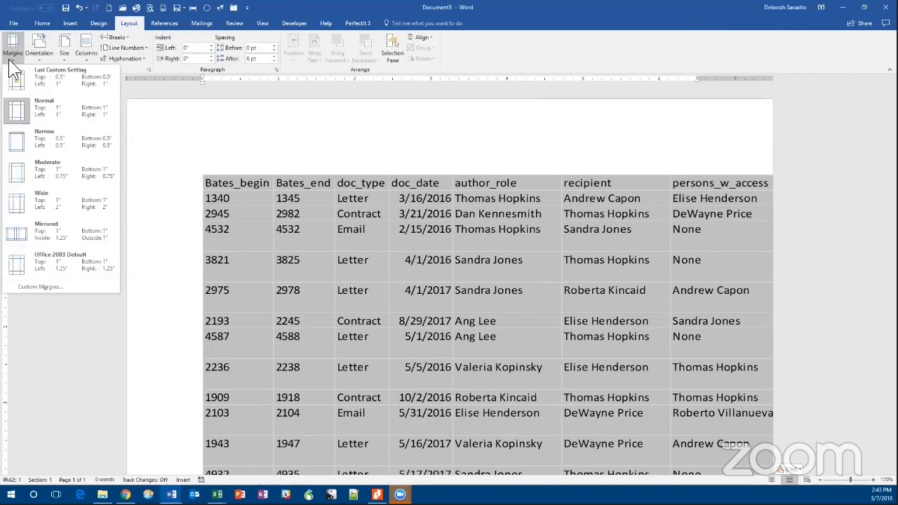
{"action": "key", "text": "Escape"}
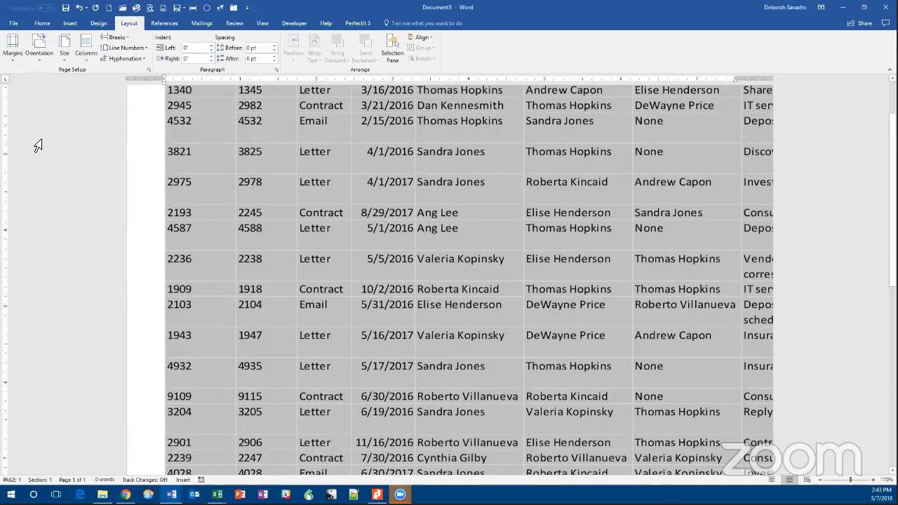
Select the embedded worksheet object and examine how it fits the page from its header row to its last row.
{"action": "scroll", "coordinate": [38, 145], "scroll_direction": "down", "scroll_amount": 3}
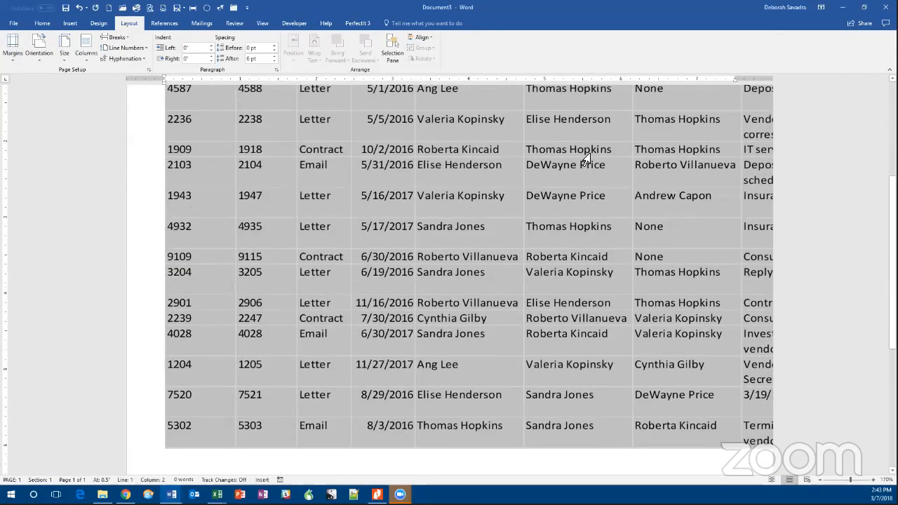
{"action": "scroll", "coordinate": [586, 160], "scroll_direction": "up", "scroll_amount": 2}
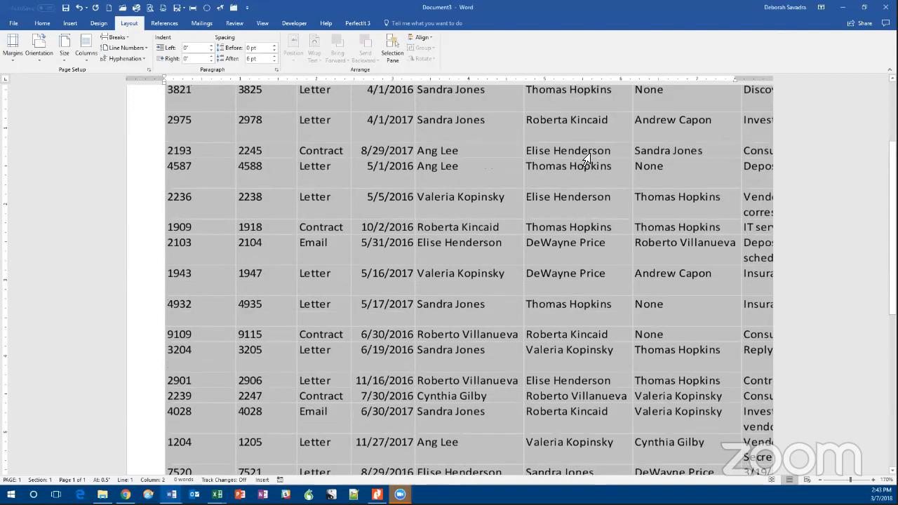
{"action": "scroll", "coordinate": [586, 160], "scroll_direction": "up", "scroll_amount": 3}
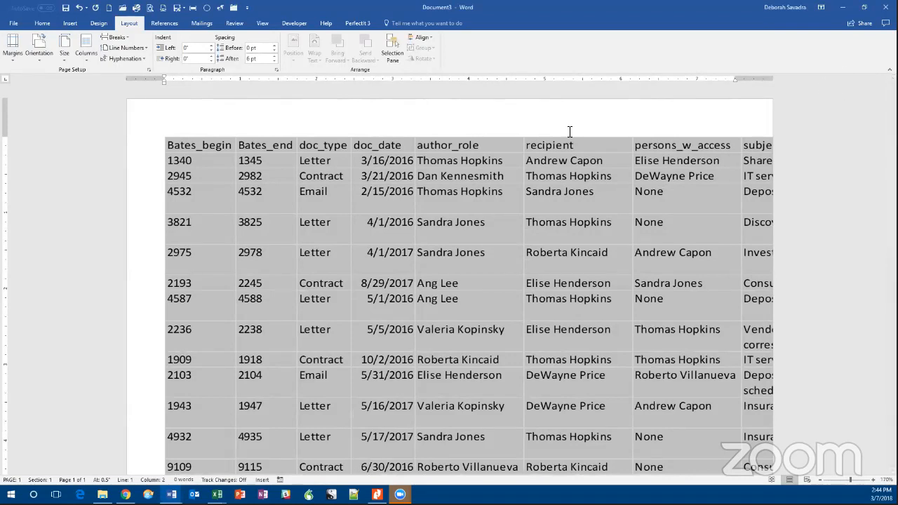
{"action": "left_click", "coordinate": [467, 194]}
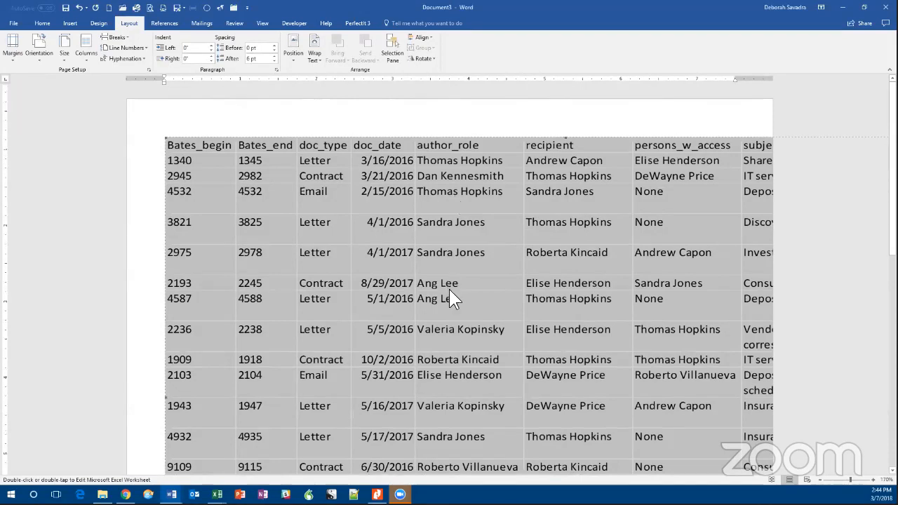
{"action": "scroll", "coordinate": [449, 290], "scroll_direction": "down", "scroll_amount": 4}
{"action": "scroll", "coordinate": [449, 298], "scroll_direction": "down", "scroll_amount": 2}
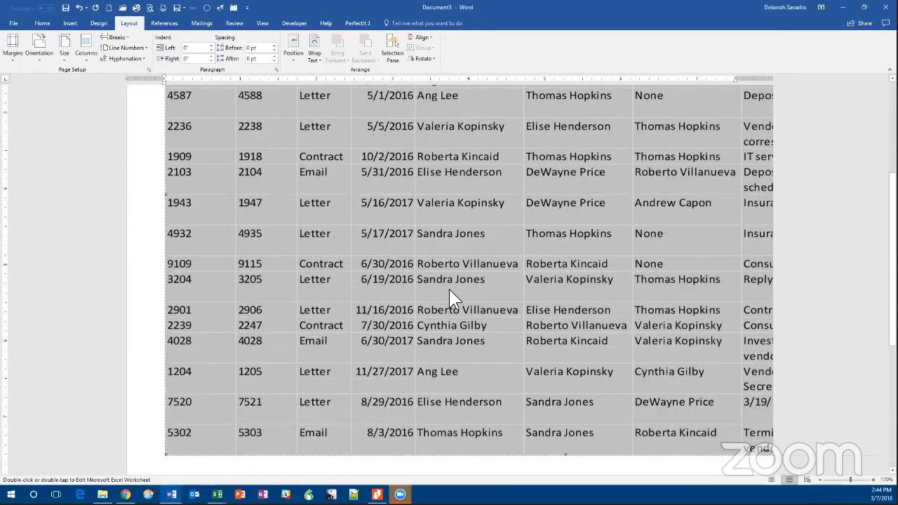
{"action": "scroll", "coordinate": [449, 289], "scroll_direction": "down", "scroll_amount": 2}
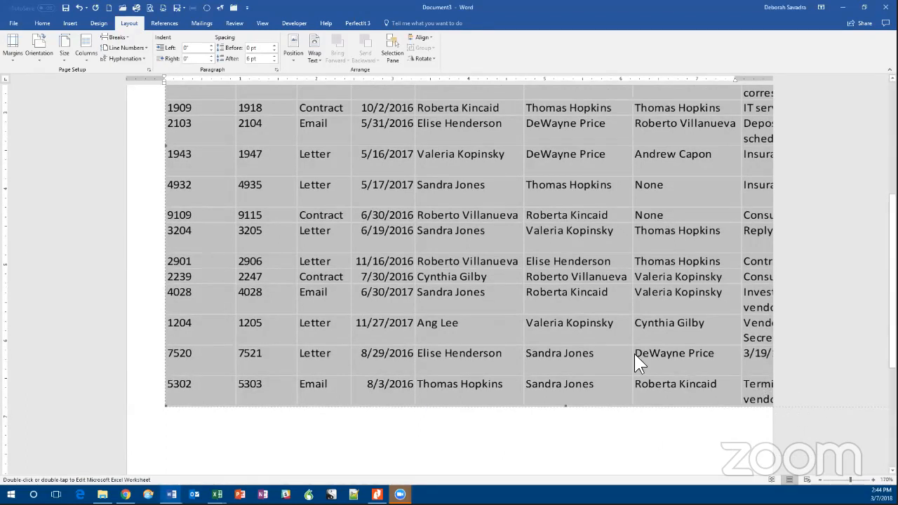
{"action": "scroll", "coordinate": [548, 324], "scroll_direction": "up", "scroll_amount": 5}
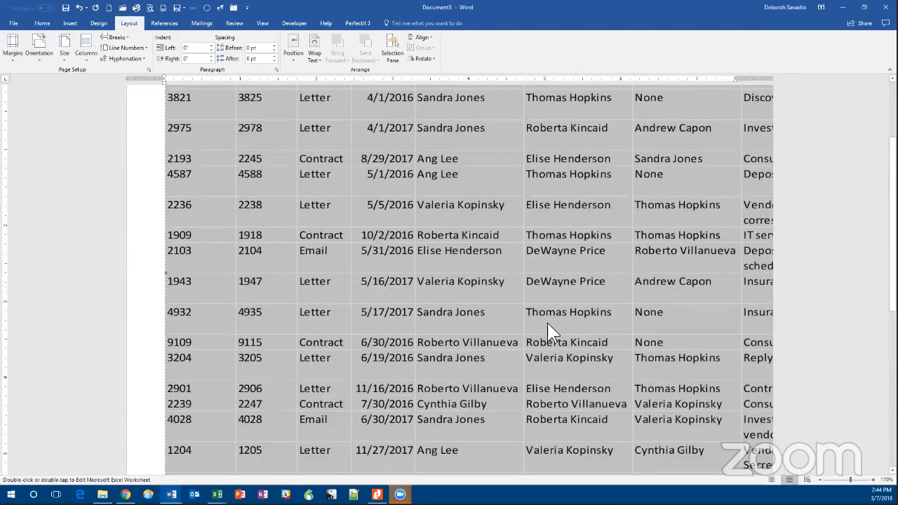
{"action": "scroll", "coordinate": [548, 326], "scroll_direction": "up", "scroll_amount": 5}
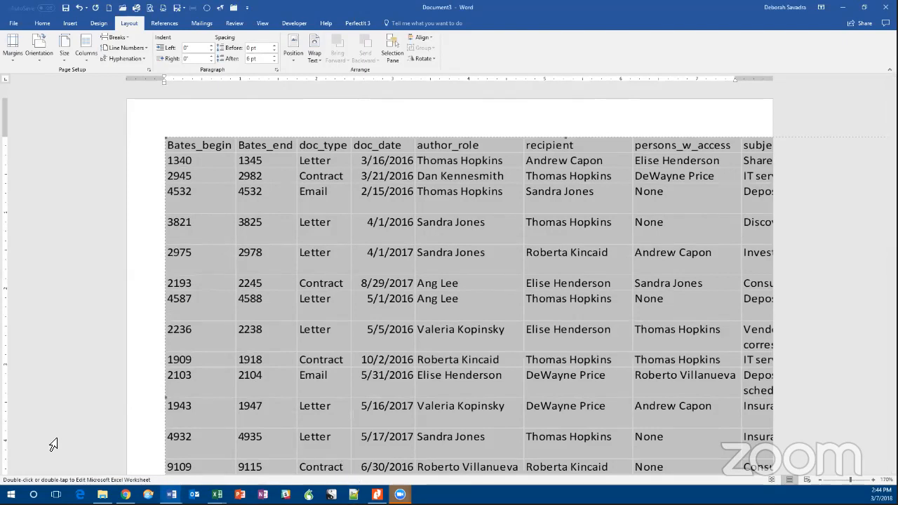
{"action": "key", "text": "alt+Tab"}
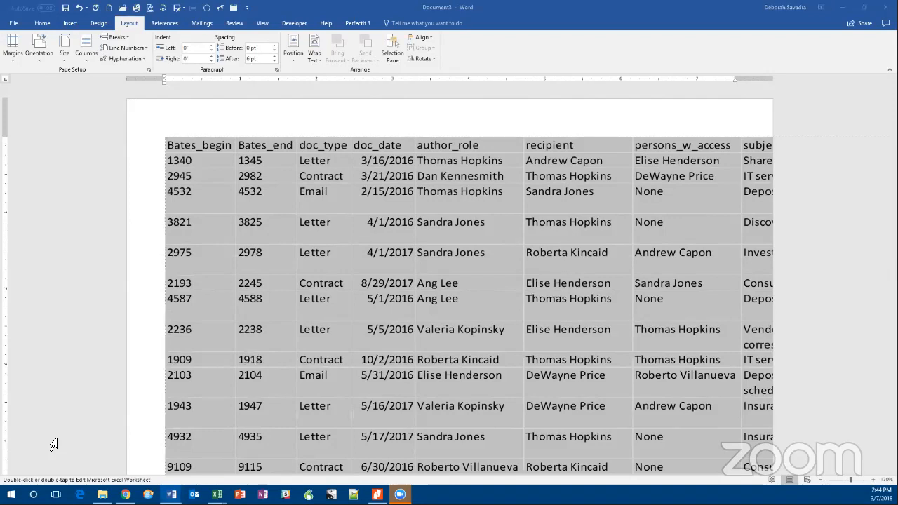